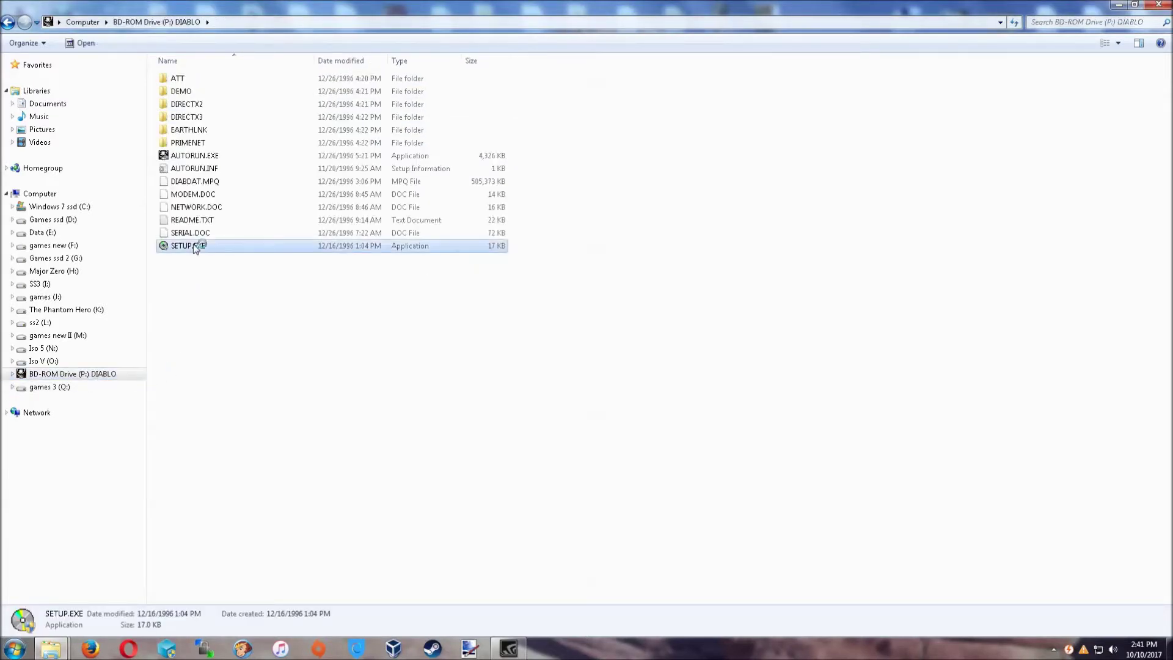
- Approve the User Account Control prompt so SETUP.EXE from the DIABLO disc runs
click(640, 354)
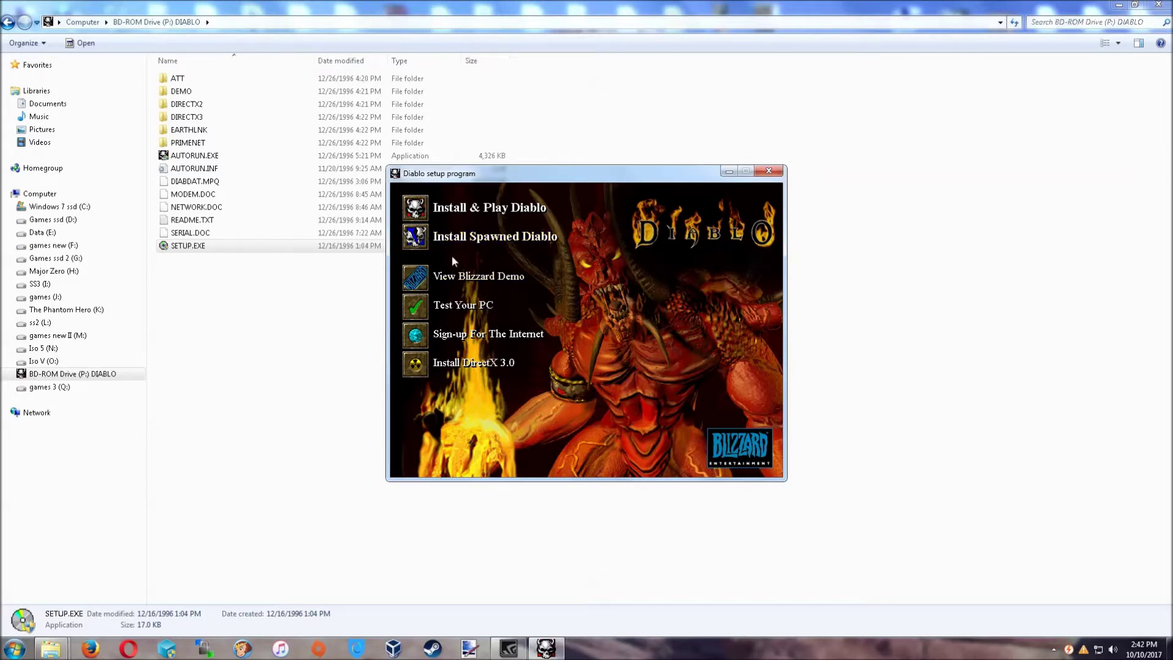
- Choose Install & Play Diablo with Q:\games\Diablo as the install directory
click(447, 212)
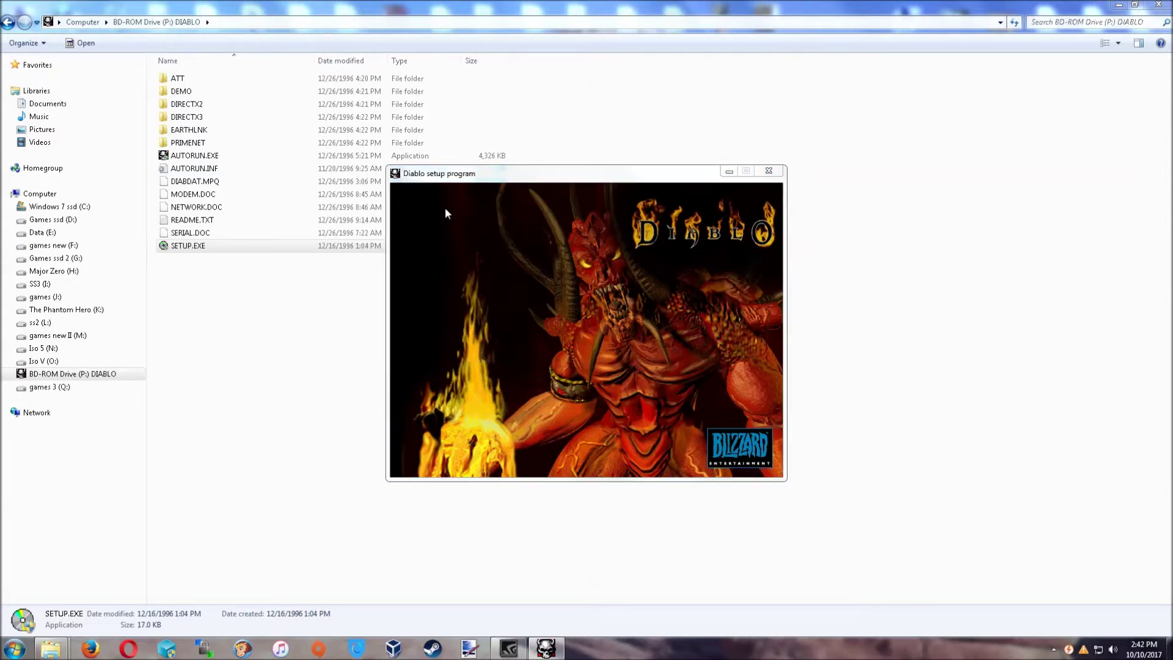
drag(704, 321, 705, 368)
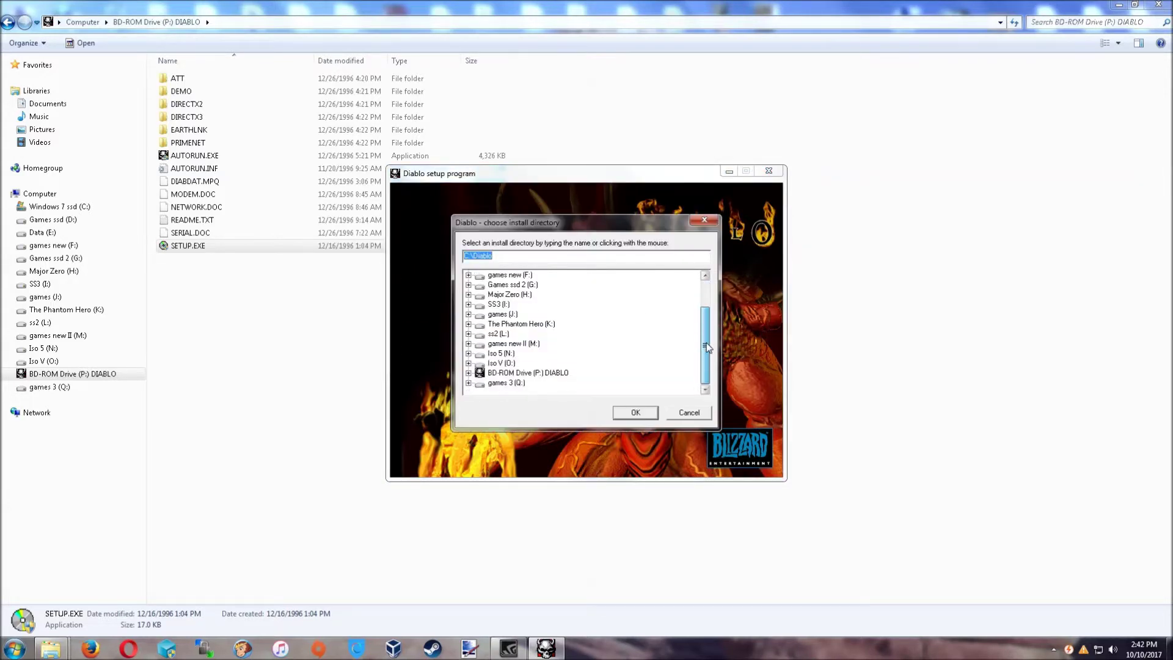
double_click(504, 385)
double_click(504, 334)
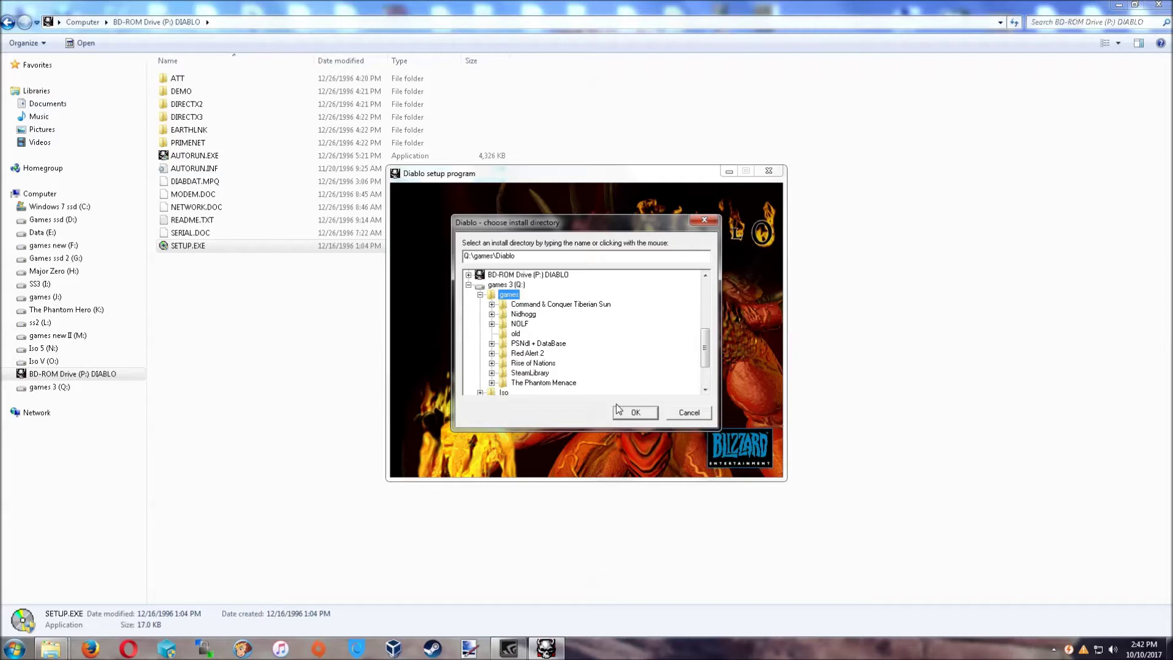
click(627, 418)
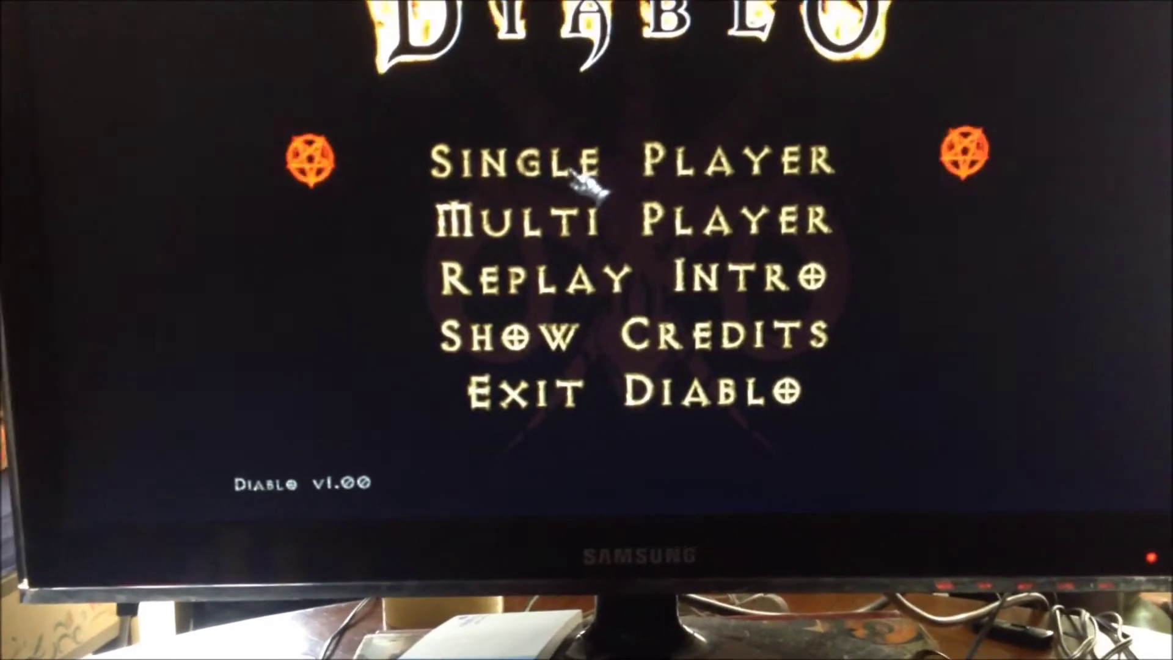
- Start a Single Player game with a new Warrior hero named BGBG and walk through town
click(586, 183)
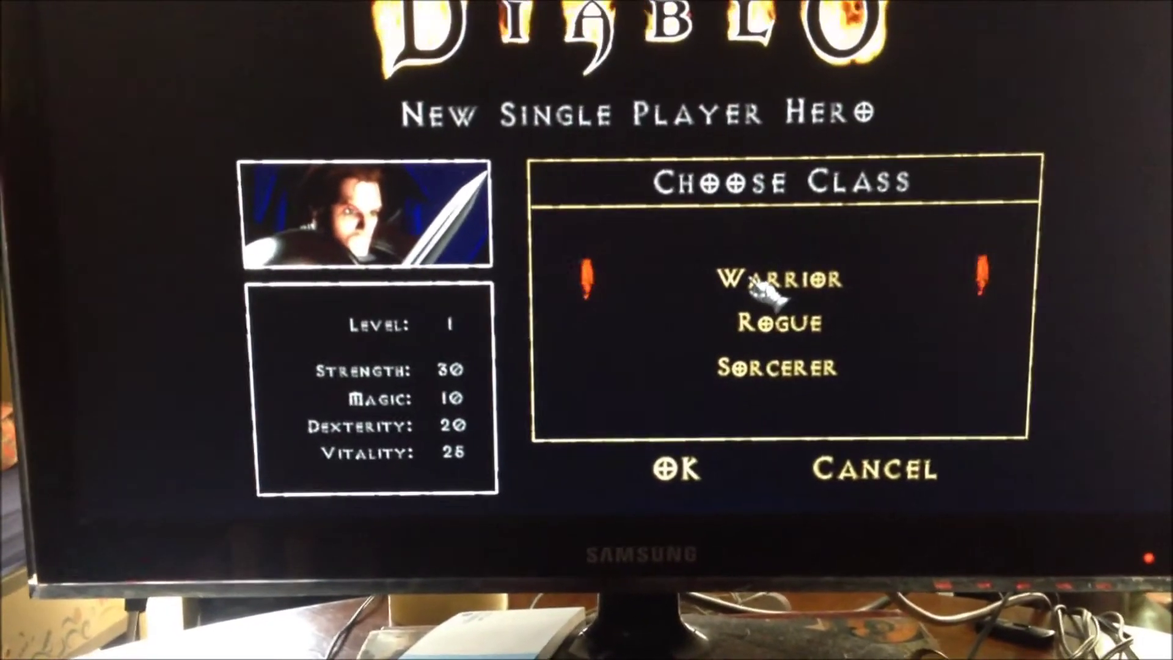
click(756, 285)
text(BGBG)
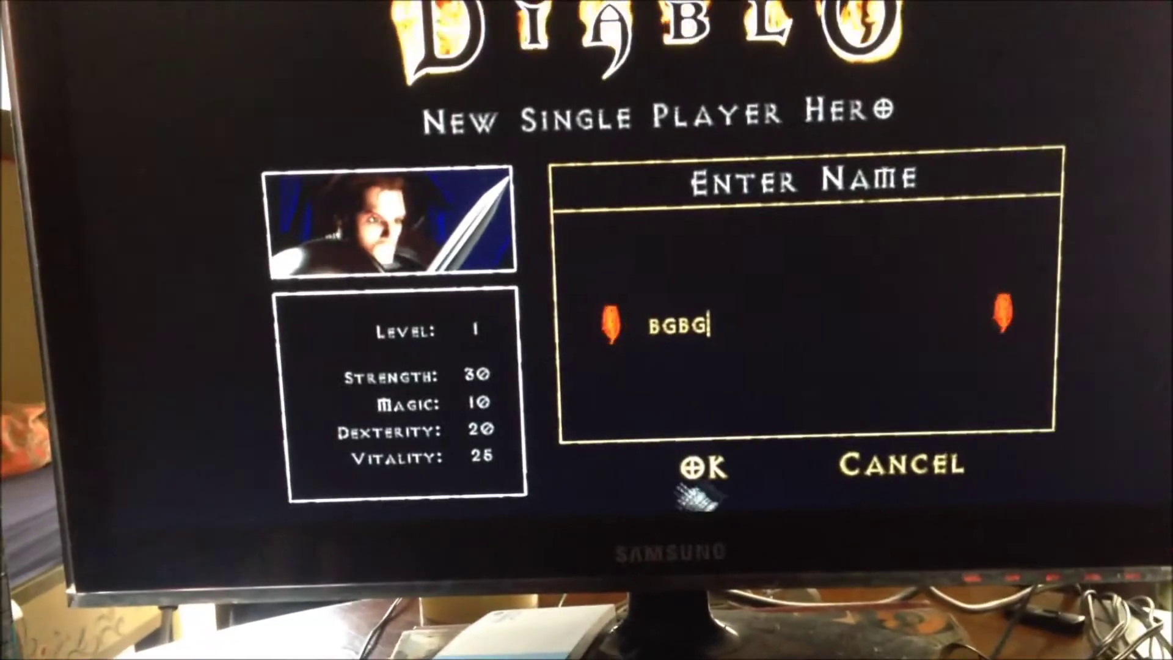
click(683, 487)
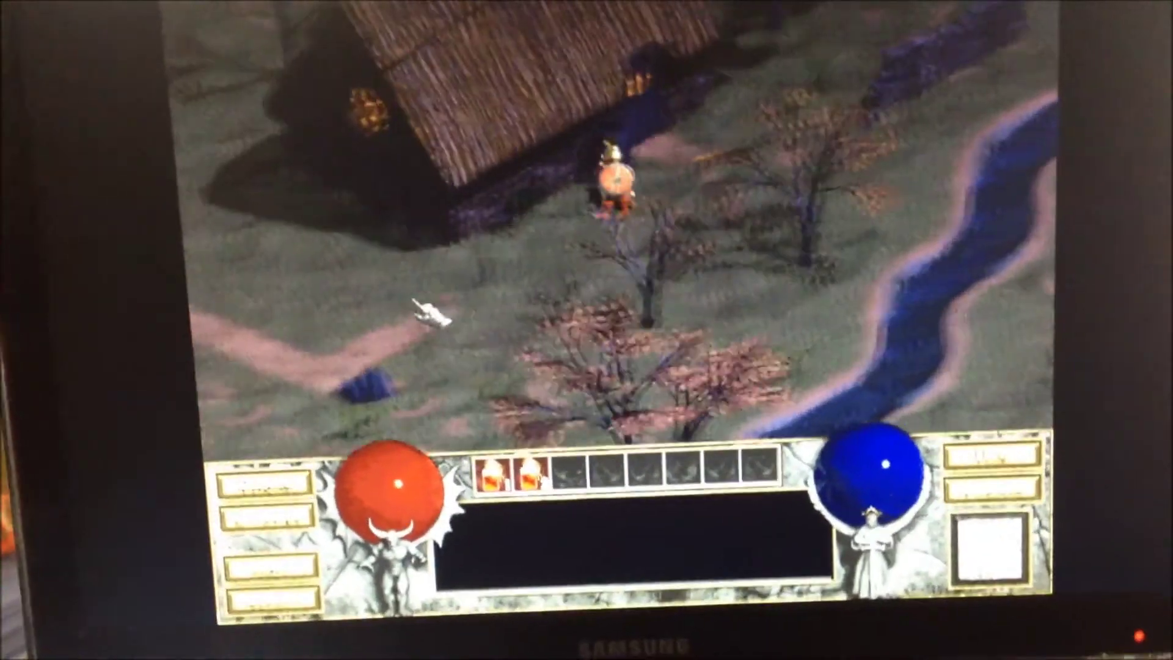
click(431, 316)
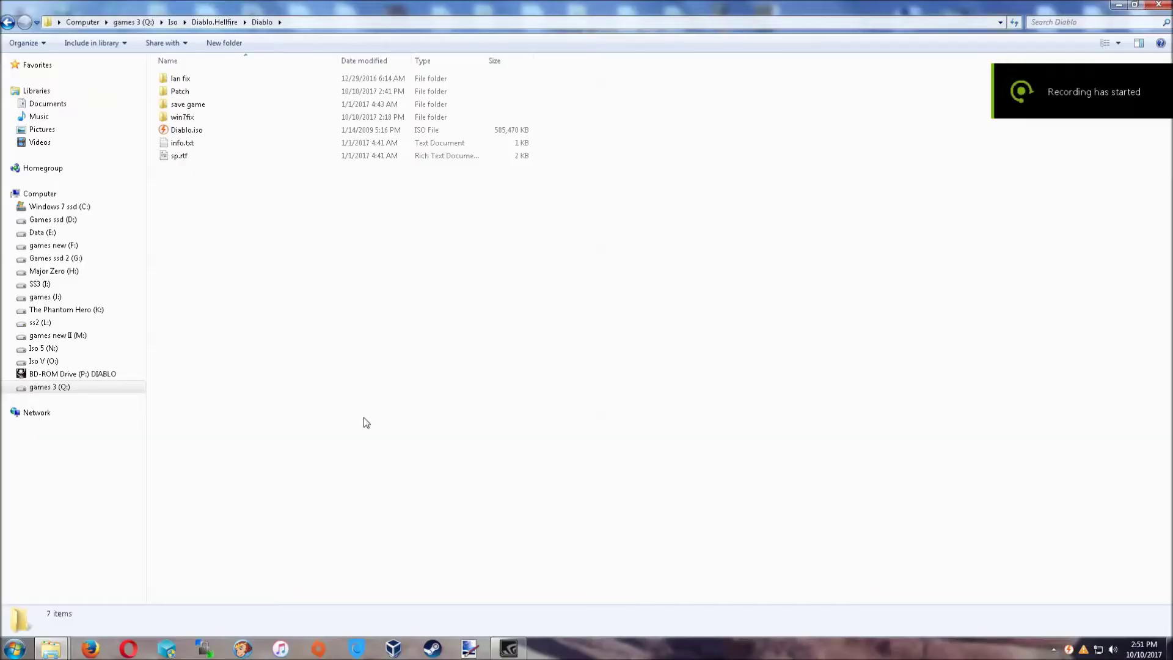
- Run drtl109.exe from the Patch folder as administrator, approving the UAC prompt
double_click(198, 94)
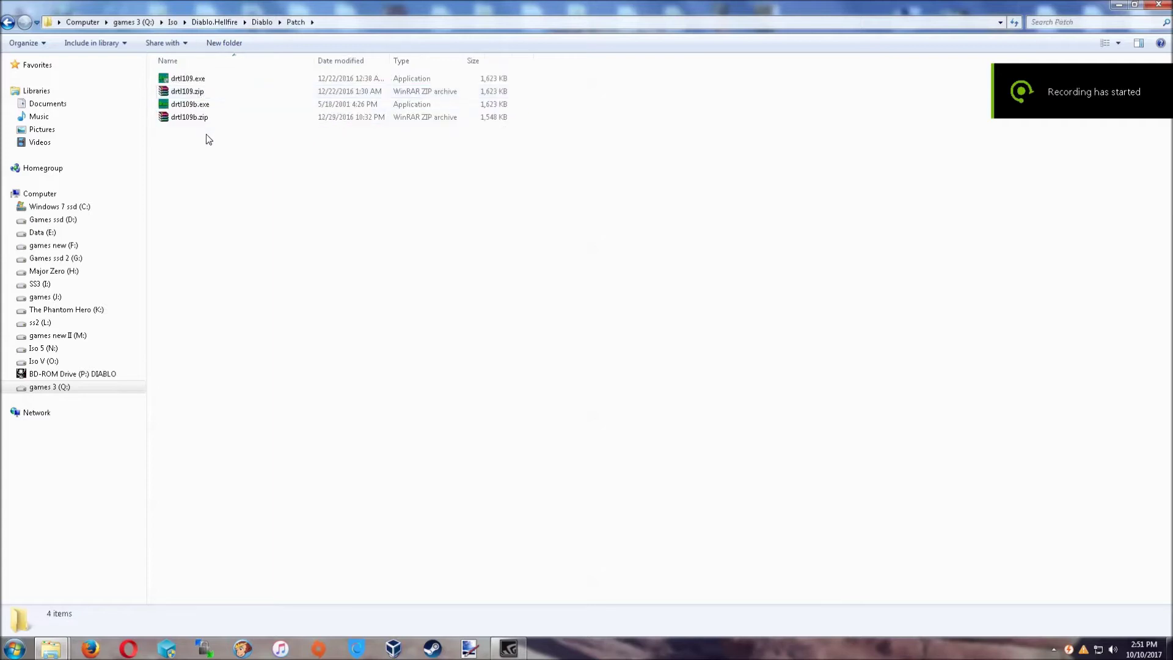
right_click(184, 79)
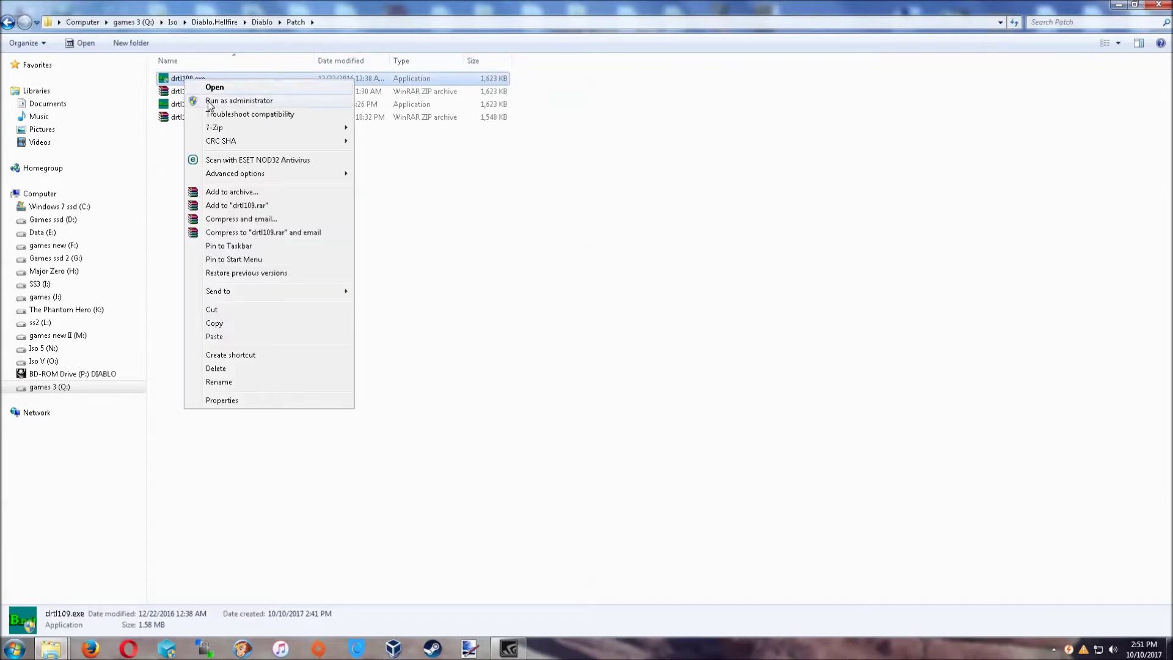
click(242, 101)
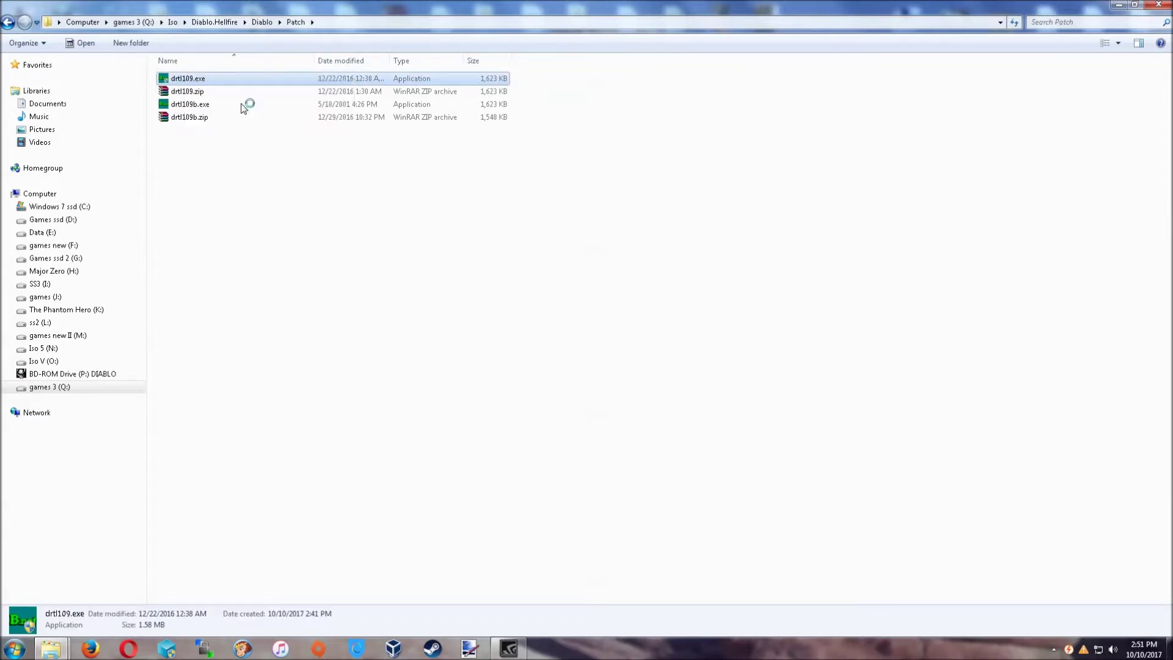
click(638, 355)
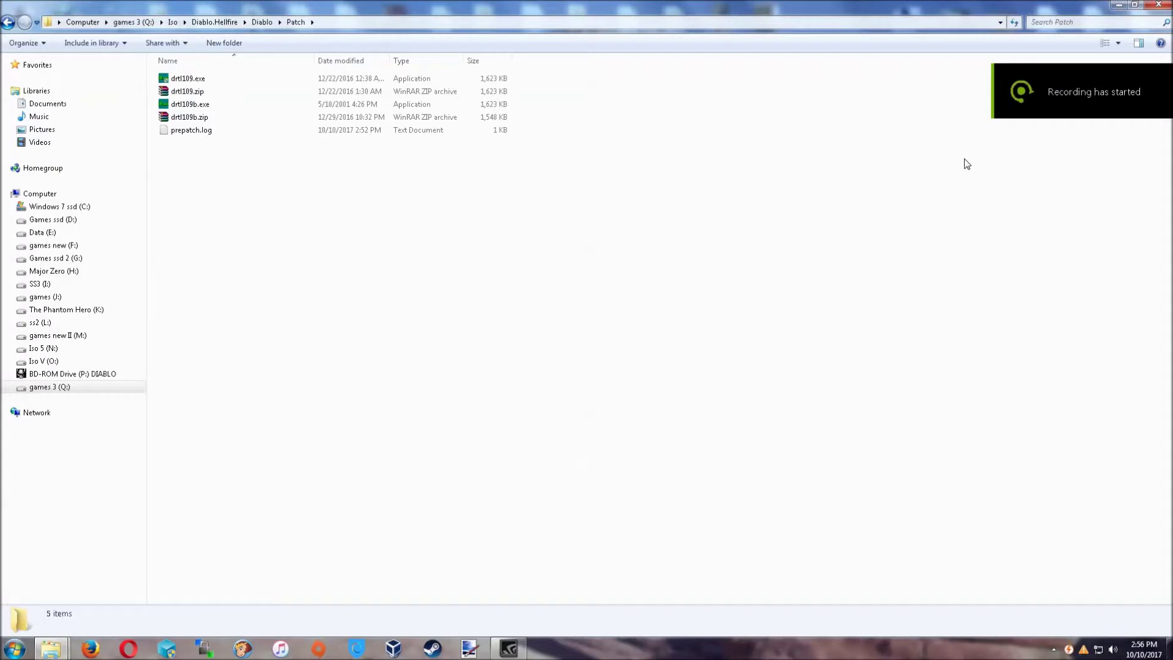
- Dismiss the unverified publisher warning and run drtl109b.exe as administrator
click(180, 105)
double_click(191, 109)
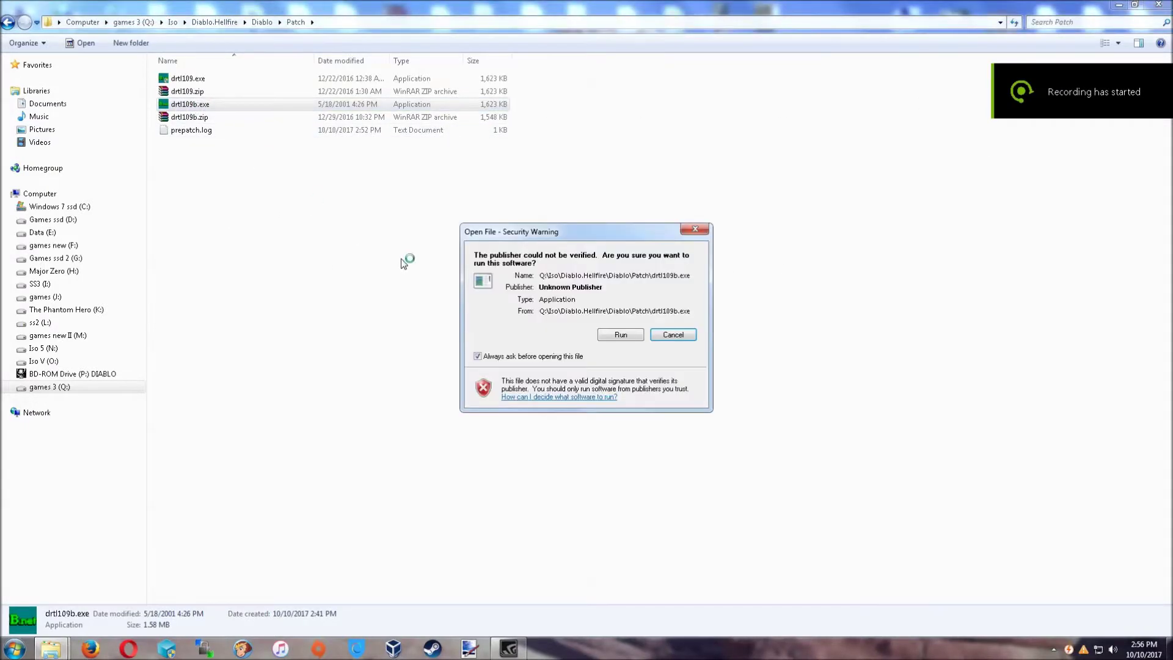
click(673, 333)
right_click(181, 107)
click(221, 128)
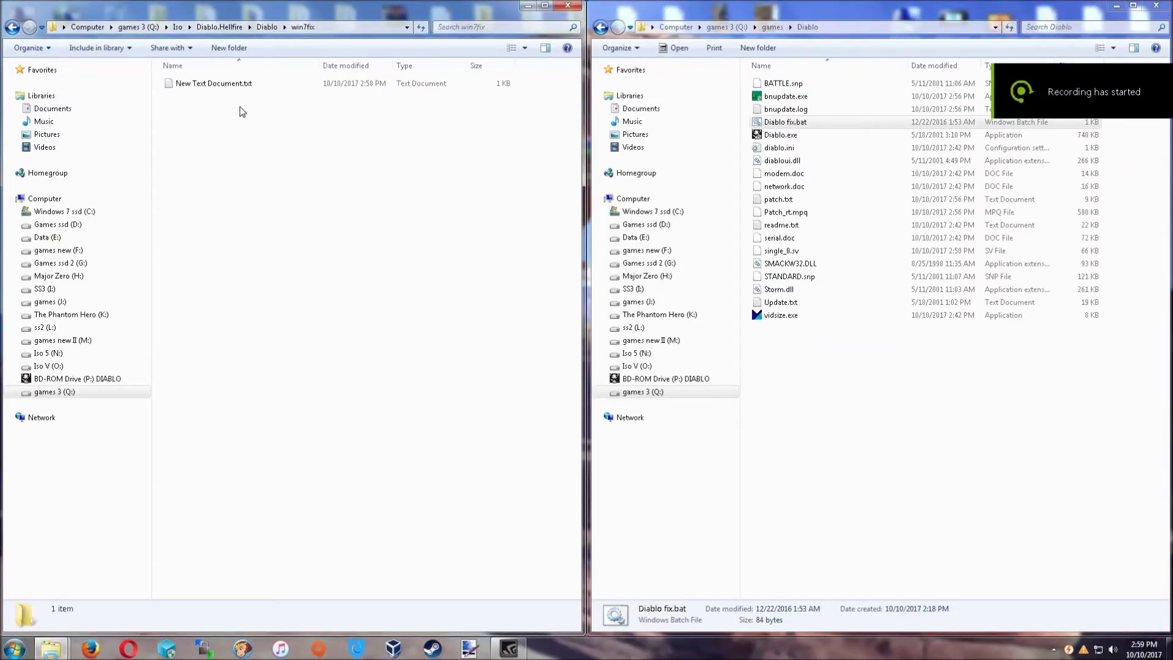
right_click(221, 89)
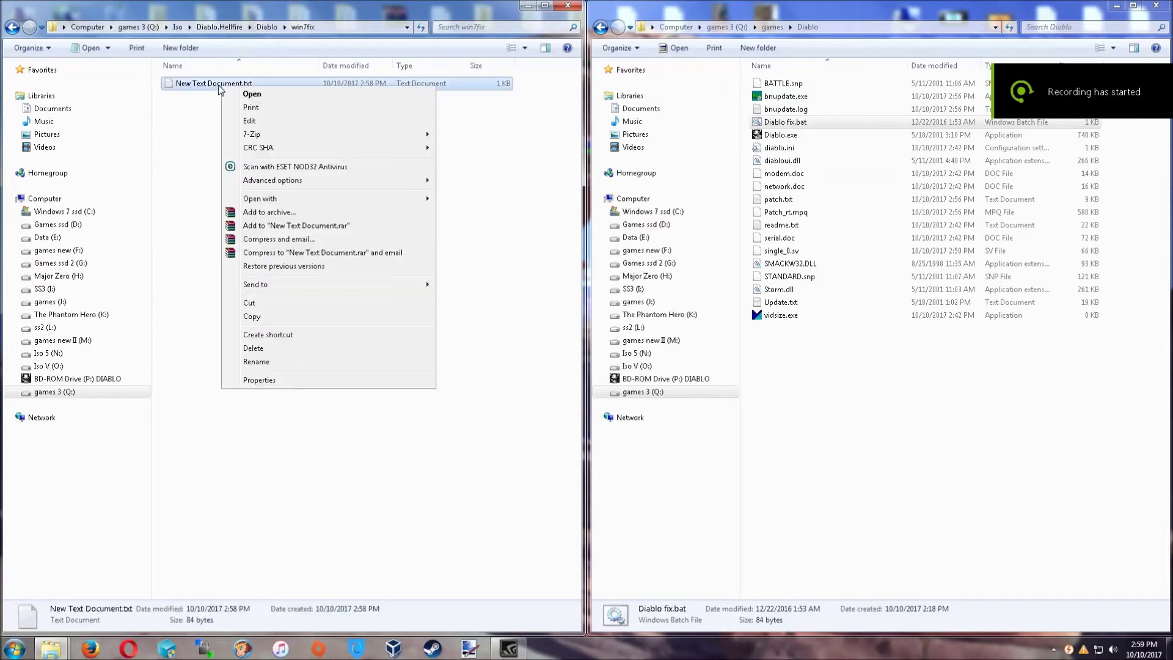
click(229, 92)
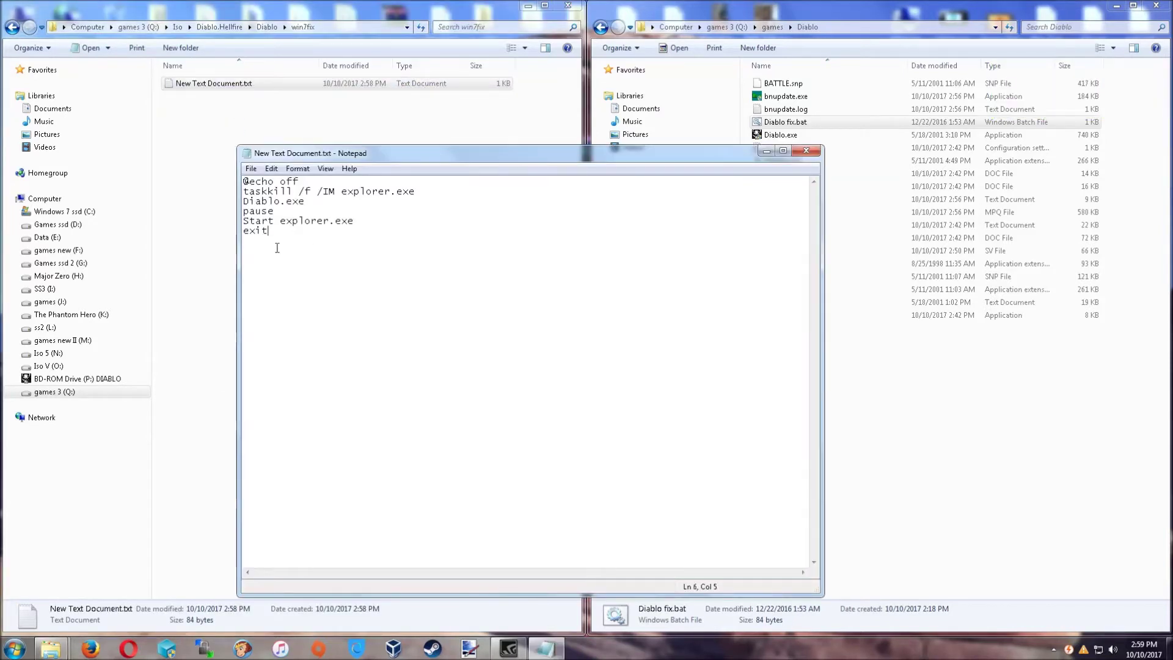
drag(276, 248, 217, 183)
click(308, 249)
drag(308, 250, 244, 200)
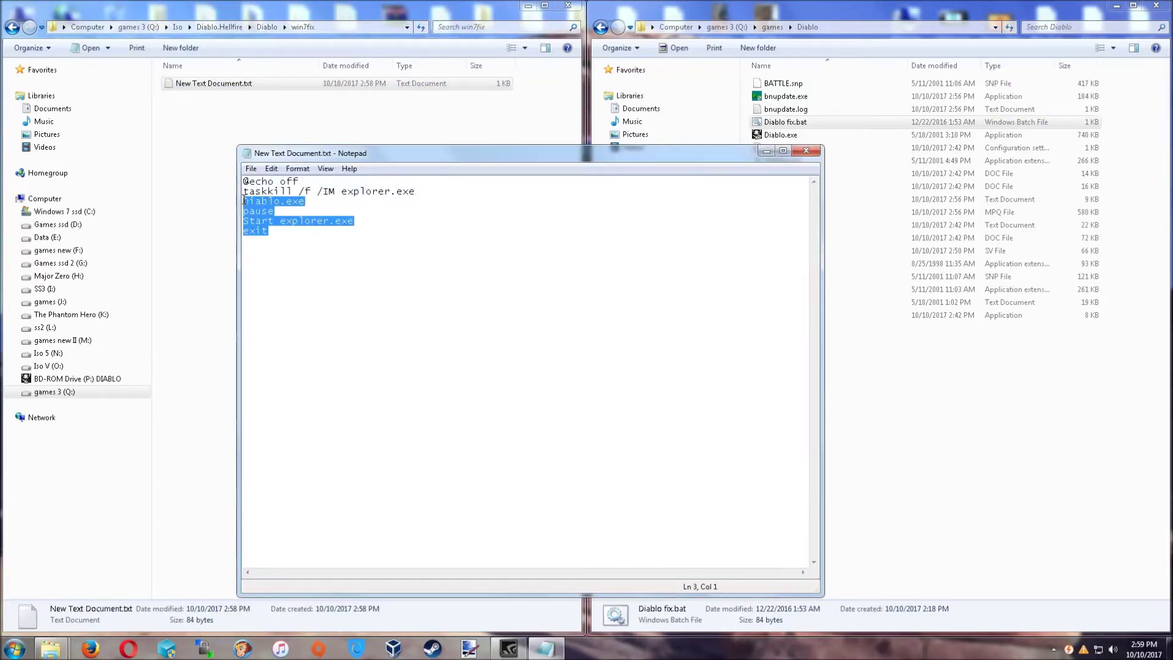
click(269, 240)
click(250, 169)
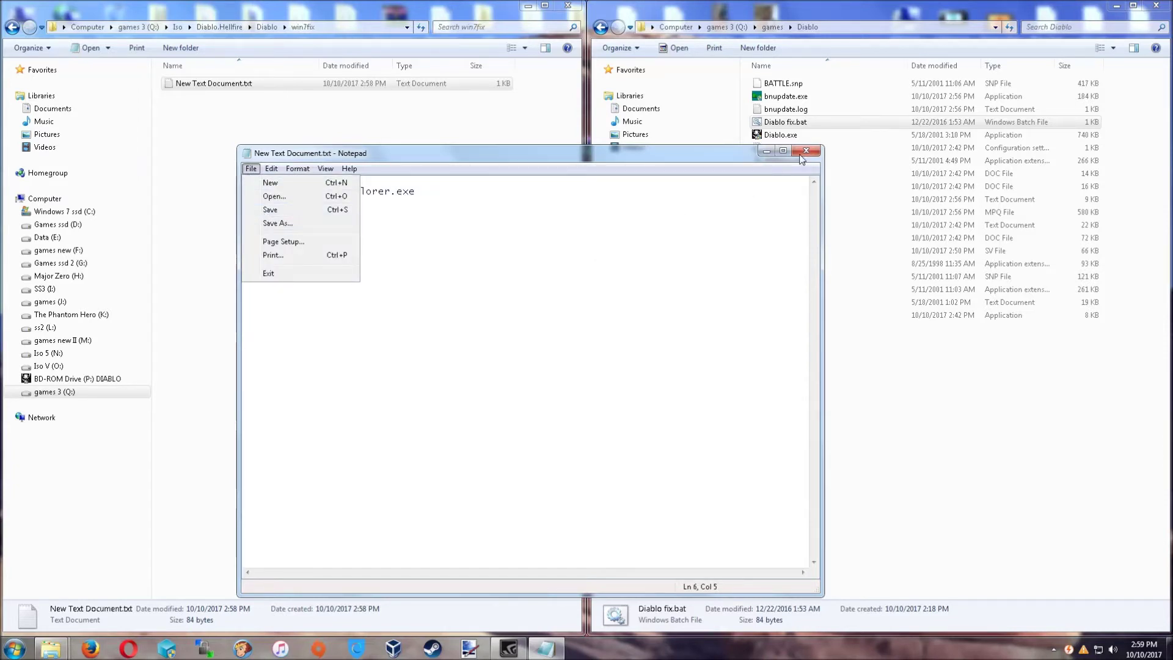
right_click(220, 83)
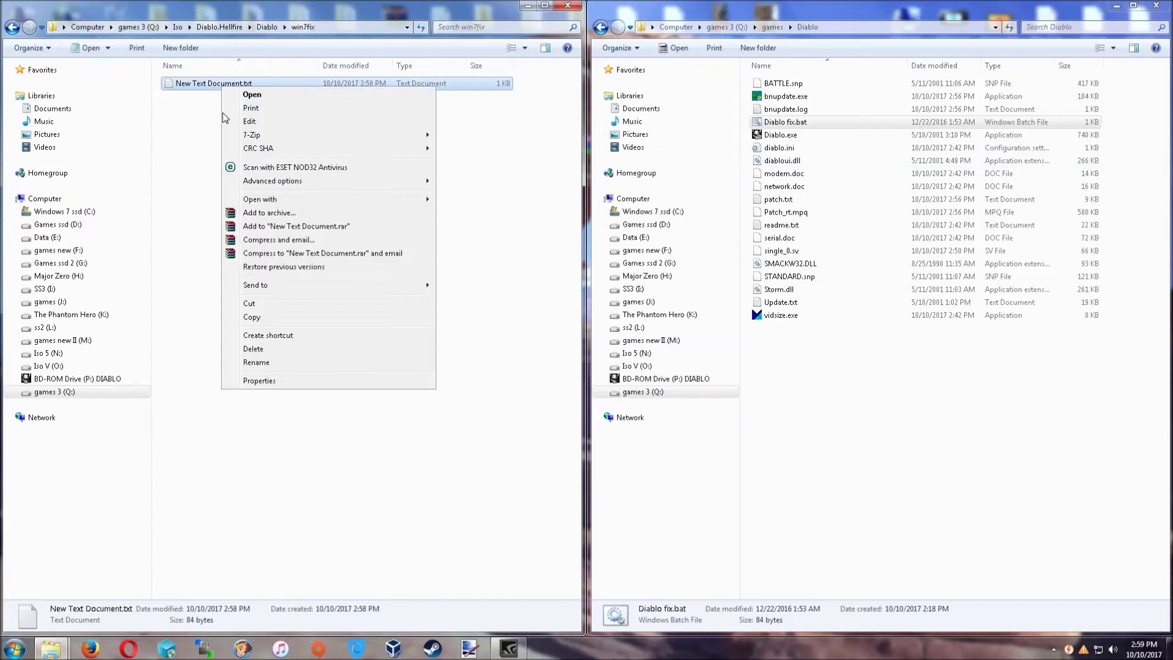
- Rename New Text Document.txt to diablo fix.bat, accepting the extension change
click(260, 363)
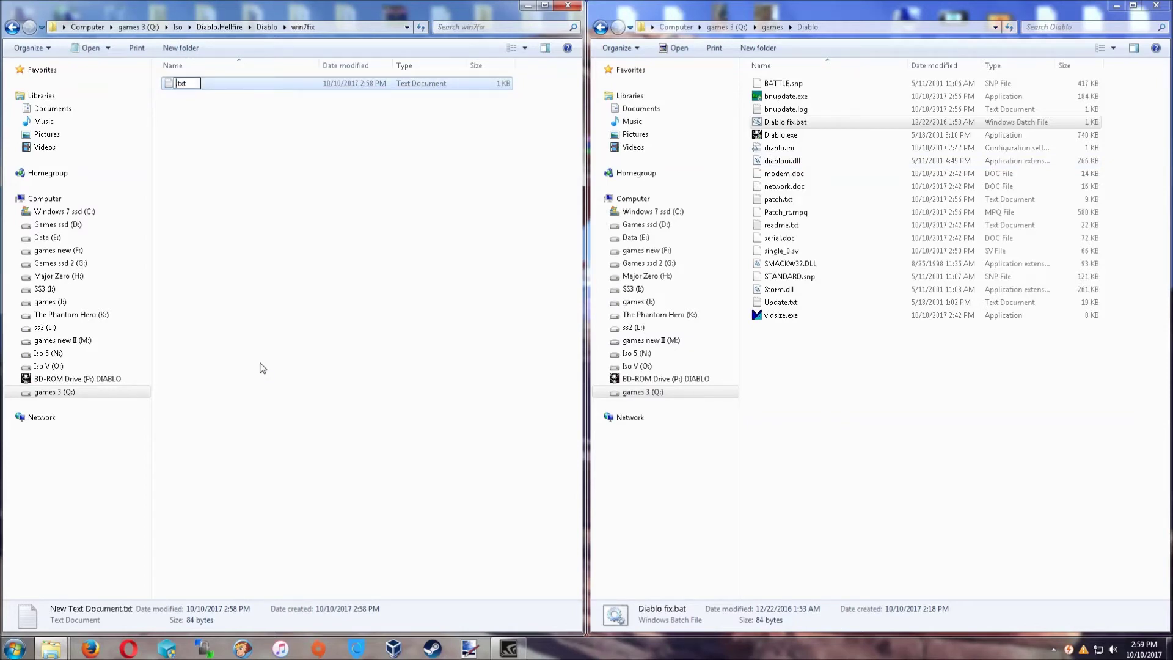
text(diabl)
text(o fix)
key(Return)
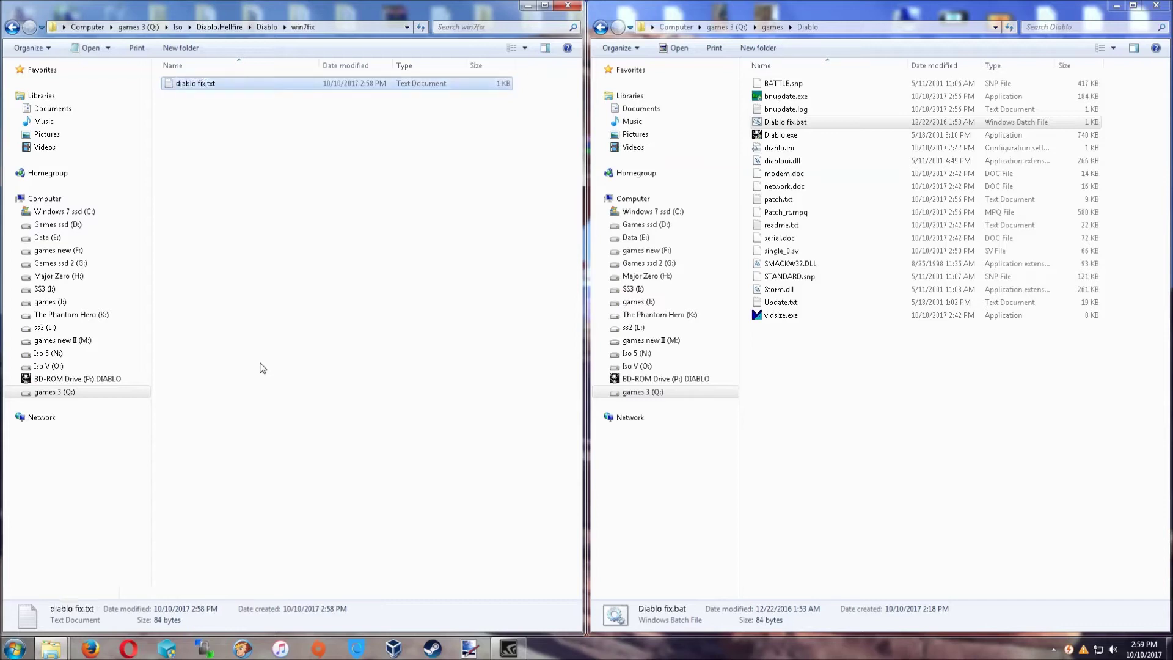
right_click(213, 84)
click(272, 359)
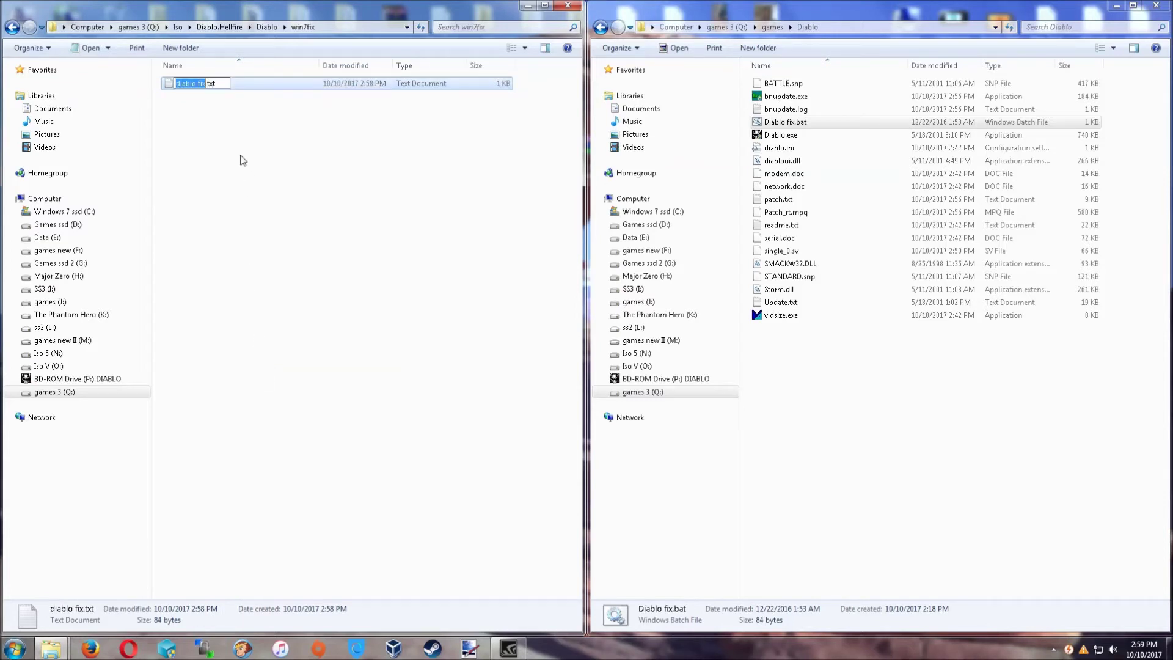
click(215, 85)
text(ba)
key(Return)
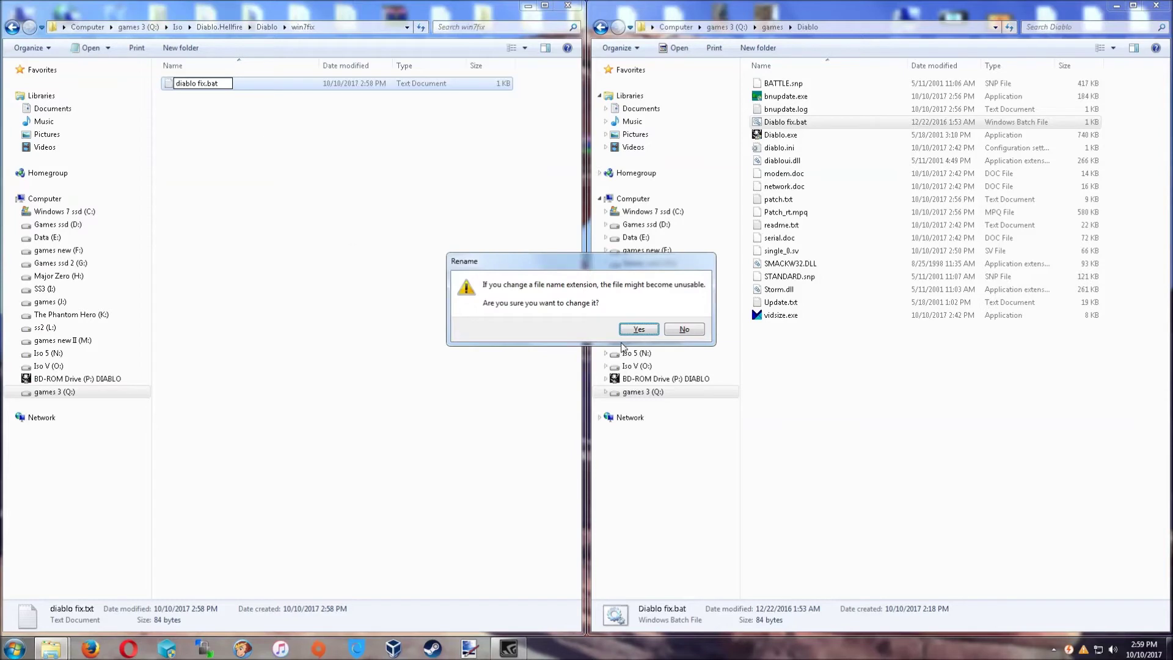
click(627, 330)
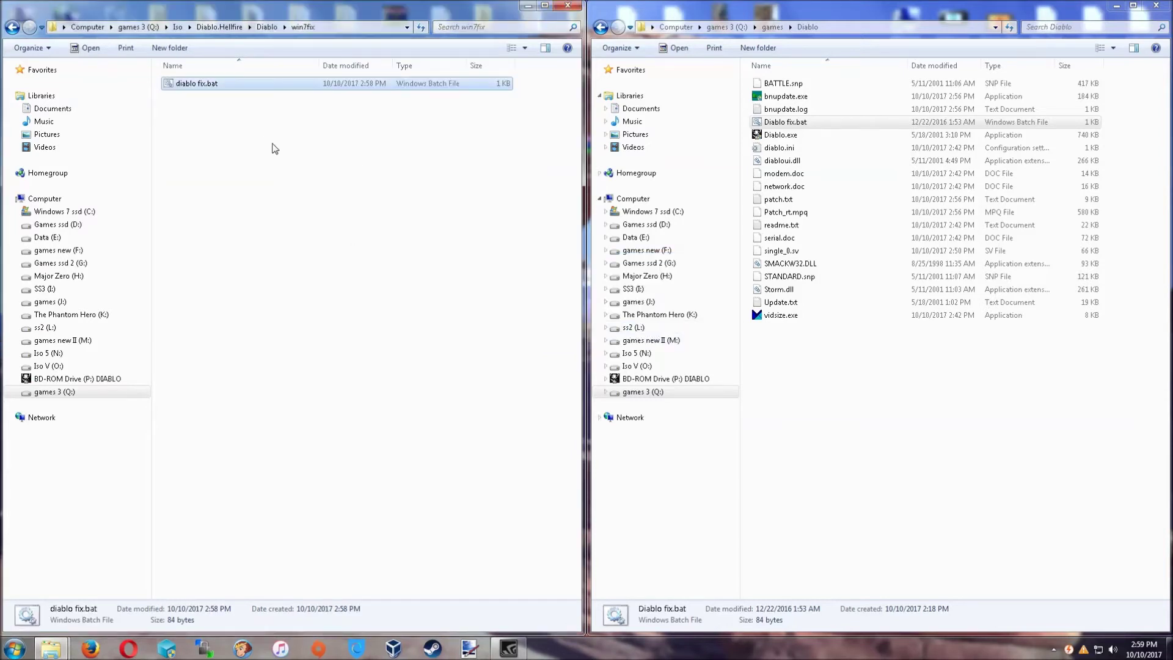
- Copy diablo fix.bat into the games\Diablo folder, replacing the existing file
right_click(175, 86)
click(202, 334)
right_click(772, 342)
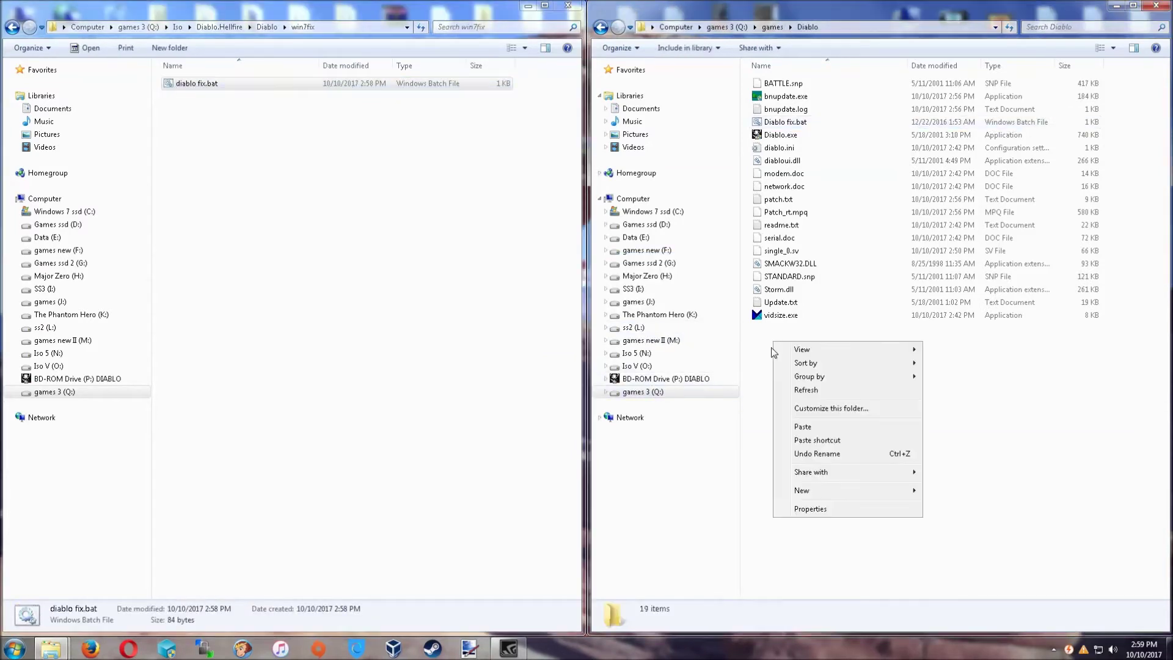
click(801, 427)
click(531, 280)
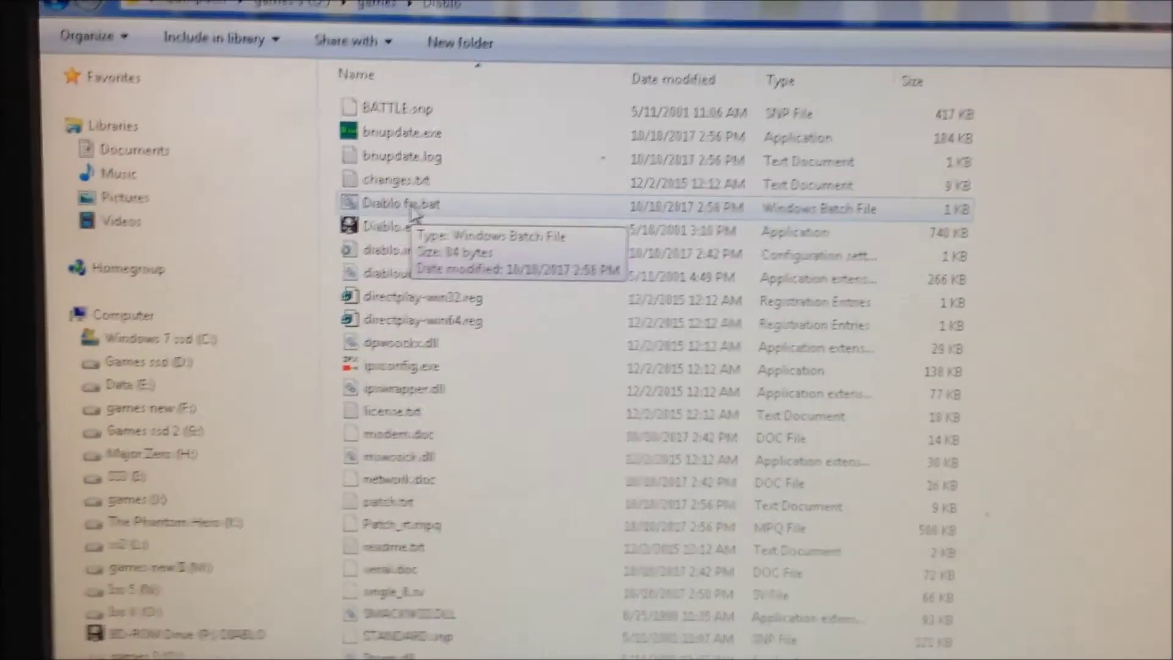
- Start Diablo via Diablo fix.bat, then bring up the game menu and select Quit Diablo
double_click(401, 198)
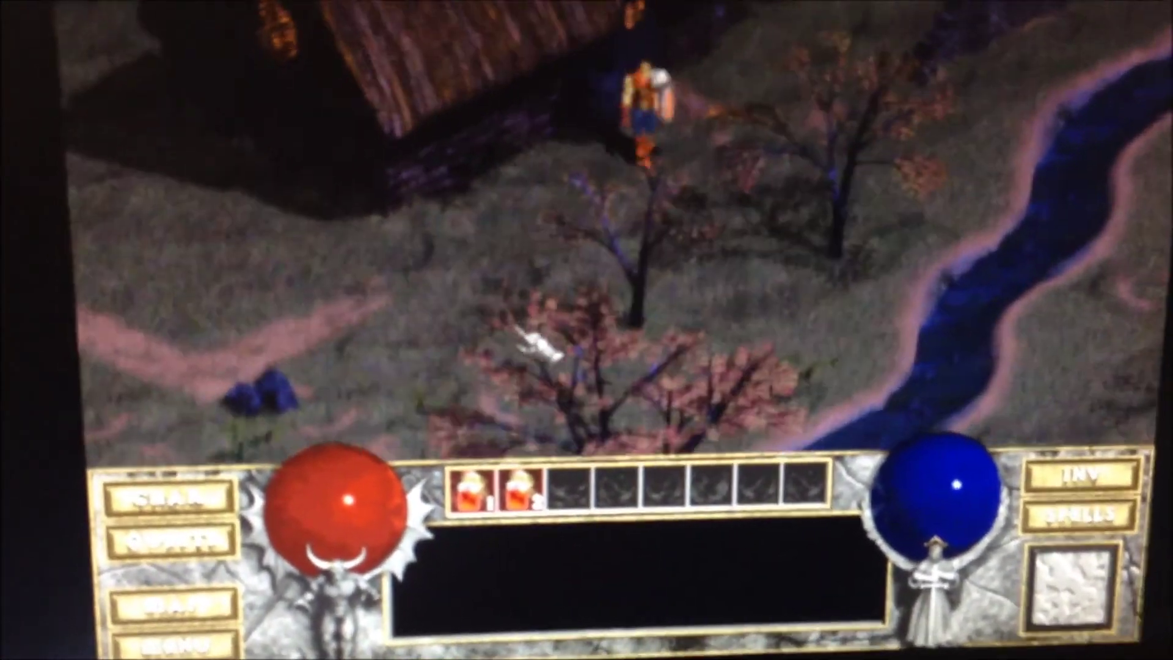
key(Escape)
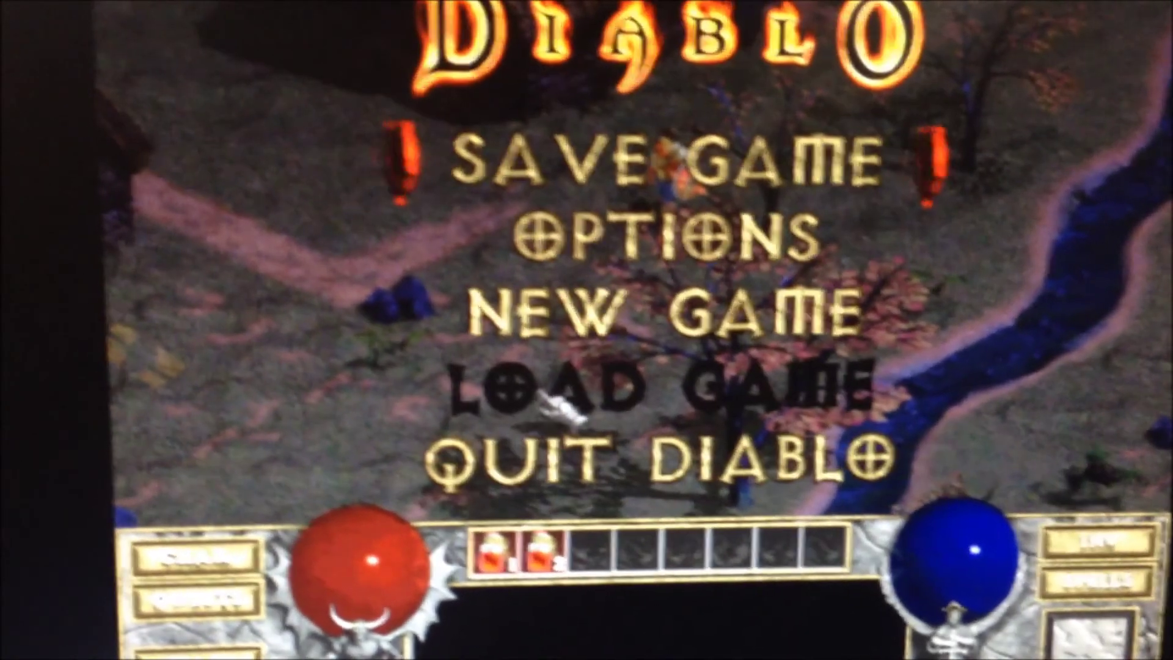
key(Up)
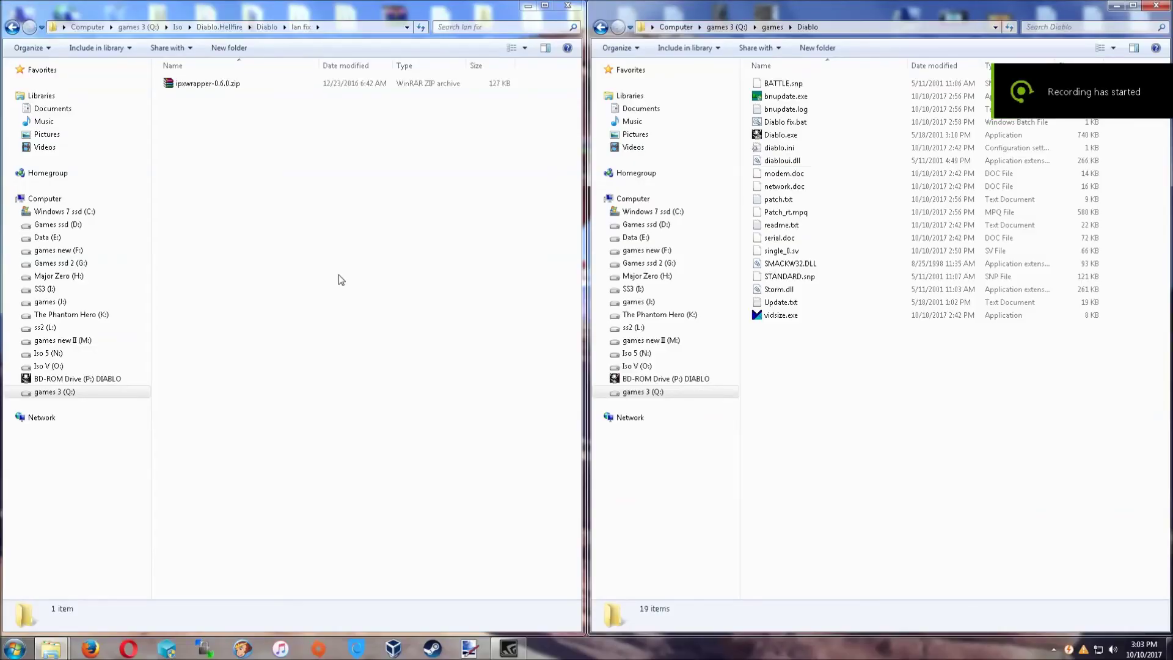
- Extract ipxwrapper-0.6.0.zip here and open the extracted ipxwrapper-0.6.0 folder
click(203, 84)
right_click(195, 84)
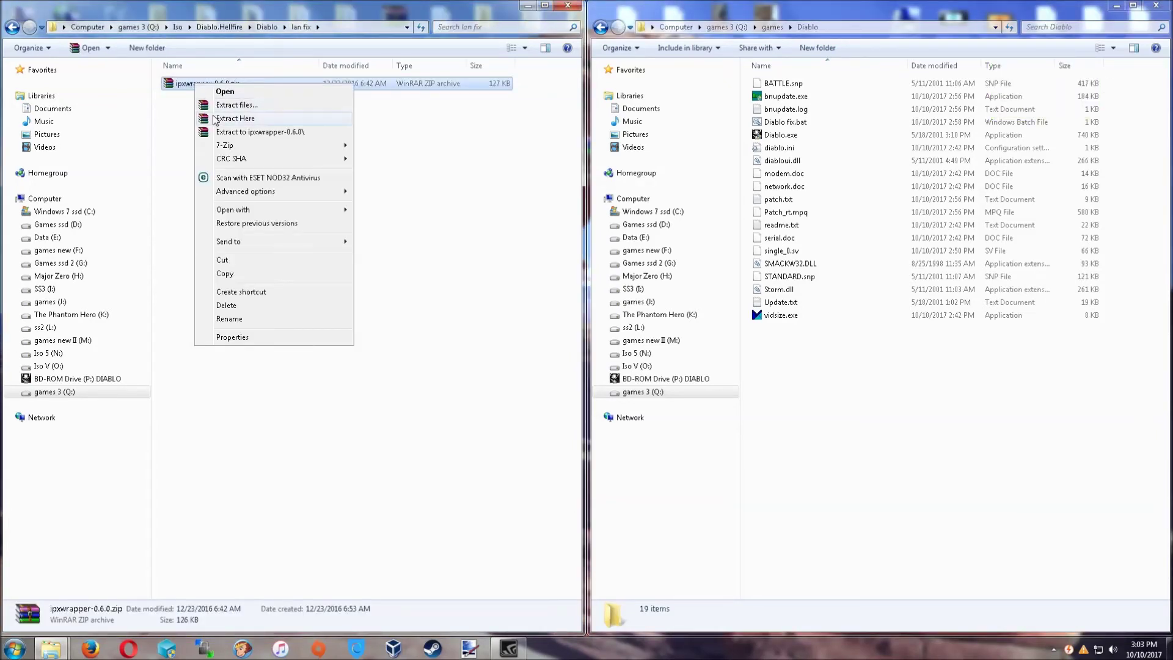
click(214, 119)
click(185, 85)
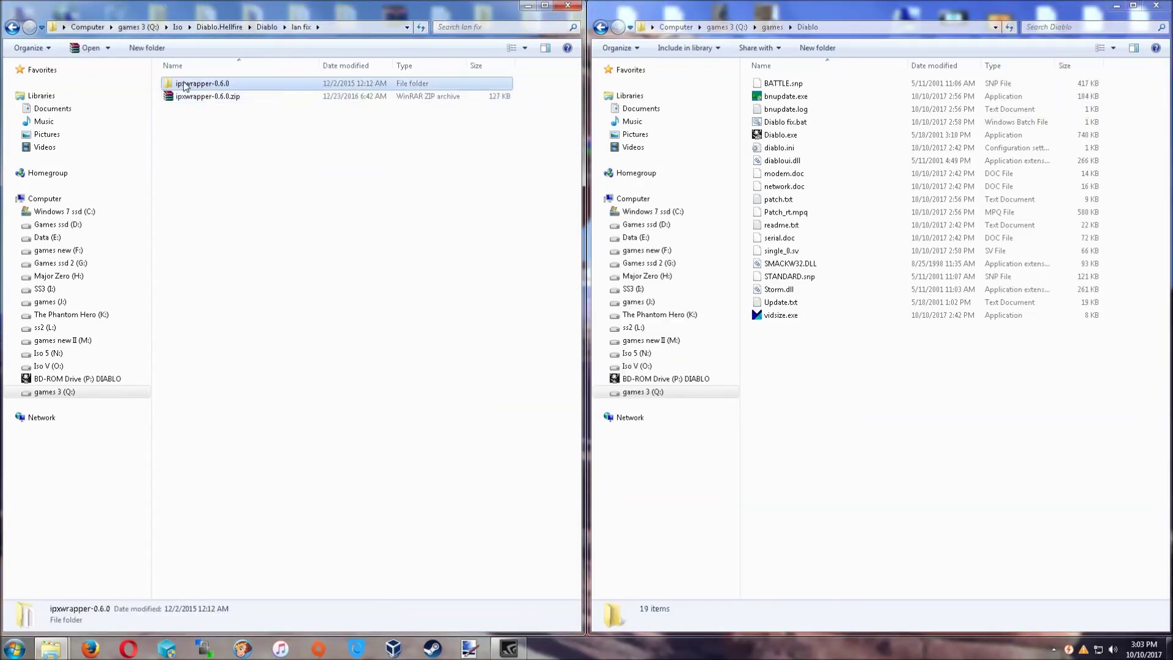
double_click(186, 85)
- Move all ten wrapper files into games\Diablo, replacing the old readme.txt
drag(256, 287, 195, 81)
right_click(194, 97)
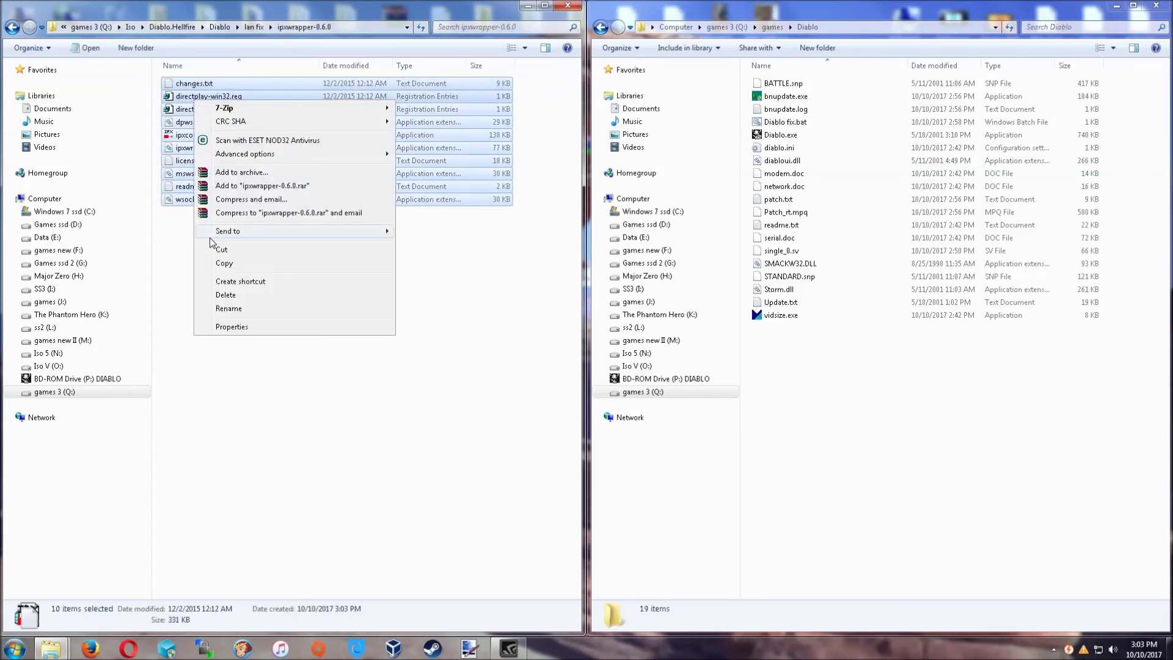
click(220, 250)
right_click(810, 366)
click(843, 446)
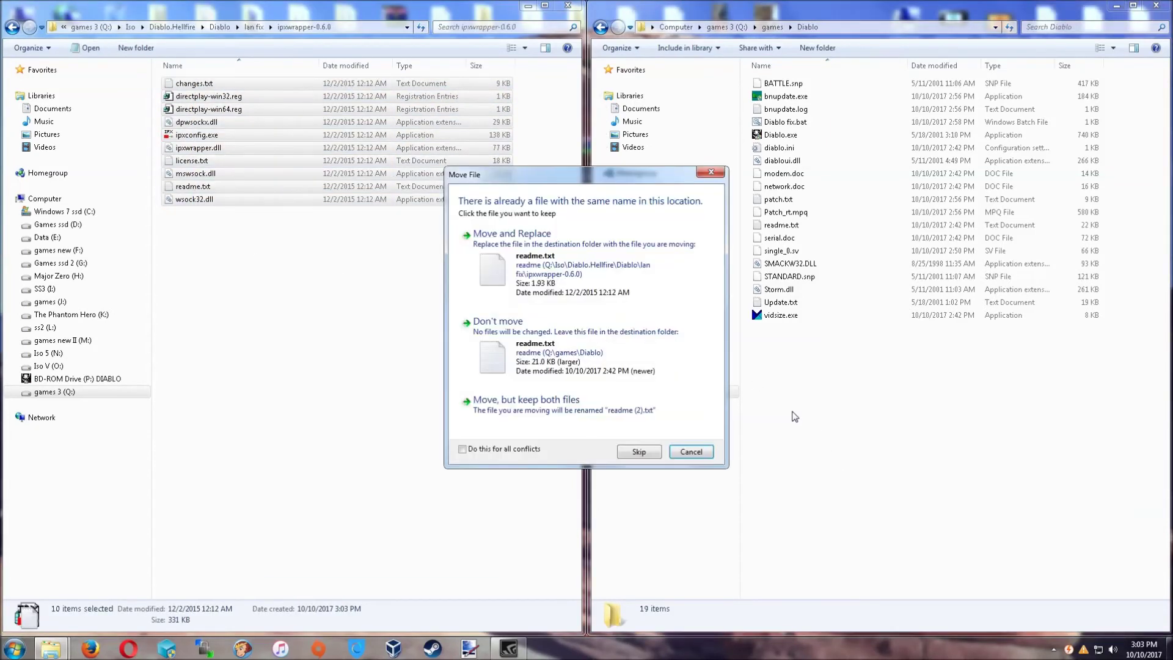
click(502, 258)
click(829, 516)
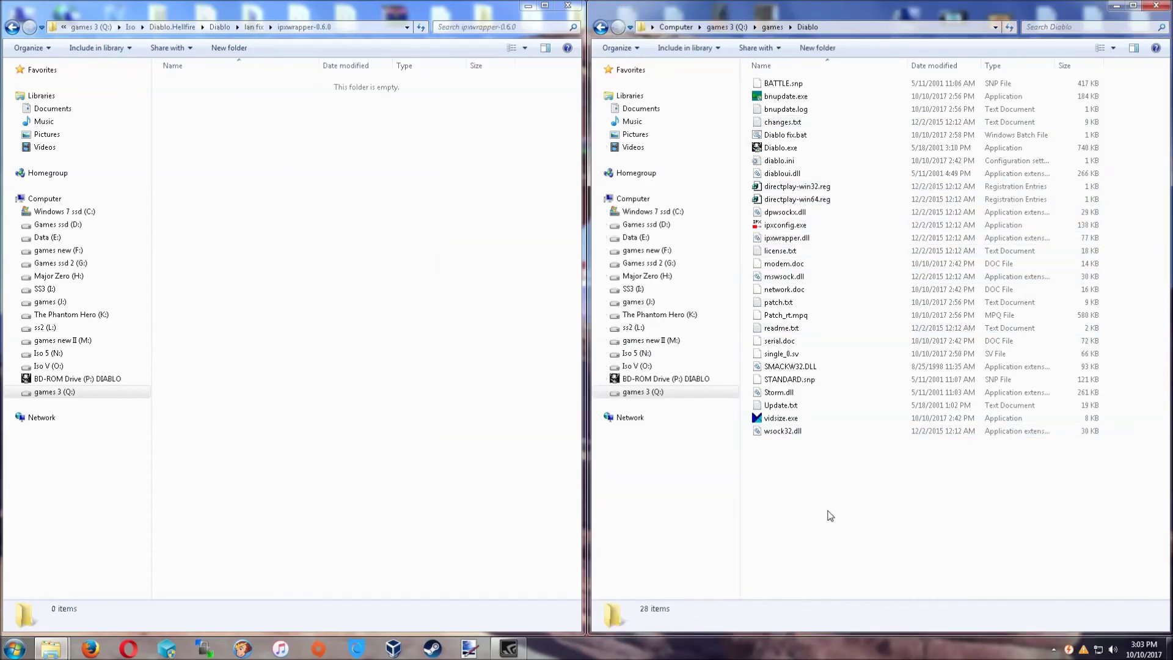